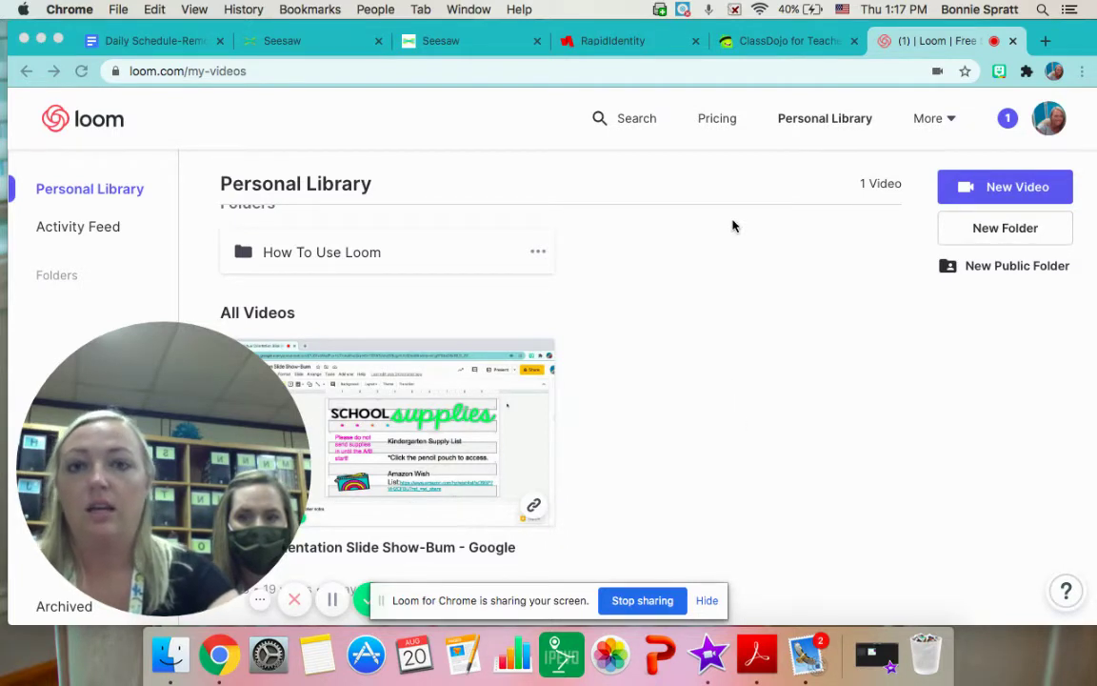
# Show the NCEdCloud student QR code scanner, then start over to the empty username login form
pyautogui.click(592, 42)
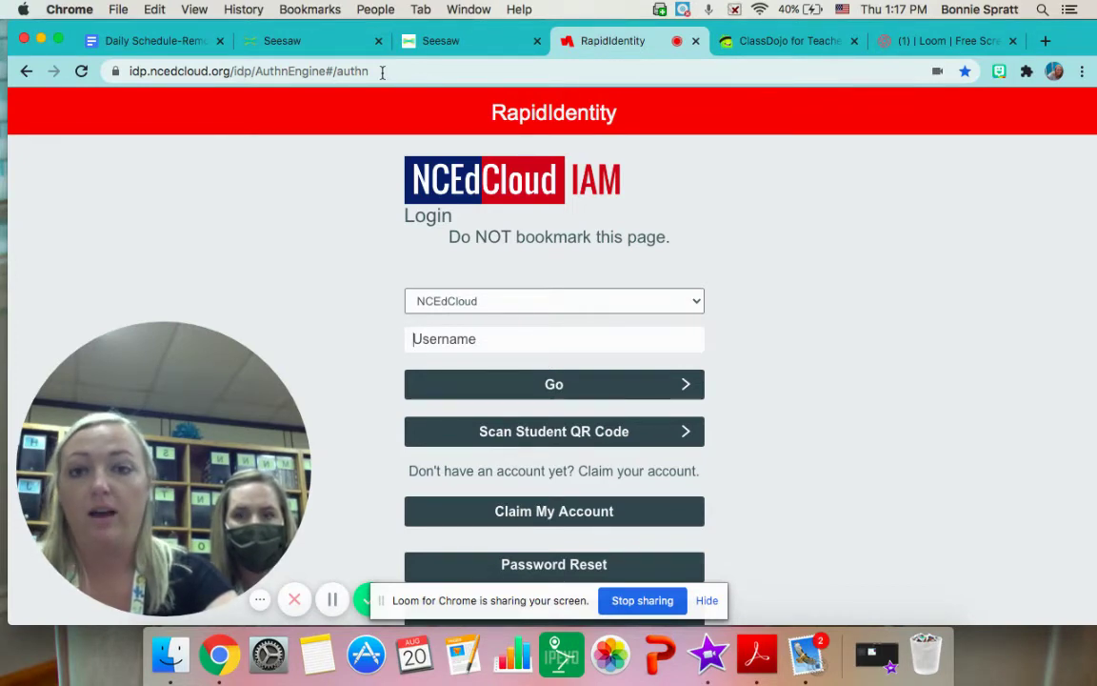
pyautogui.click(503, 441)
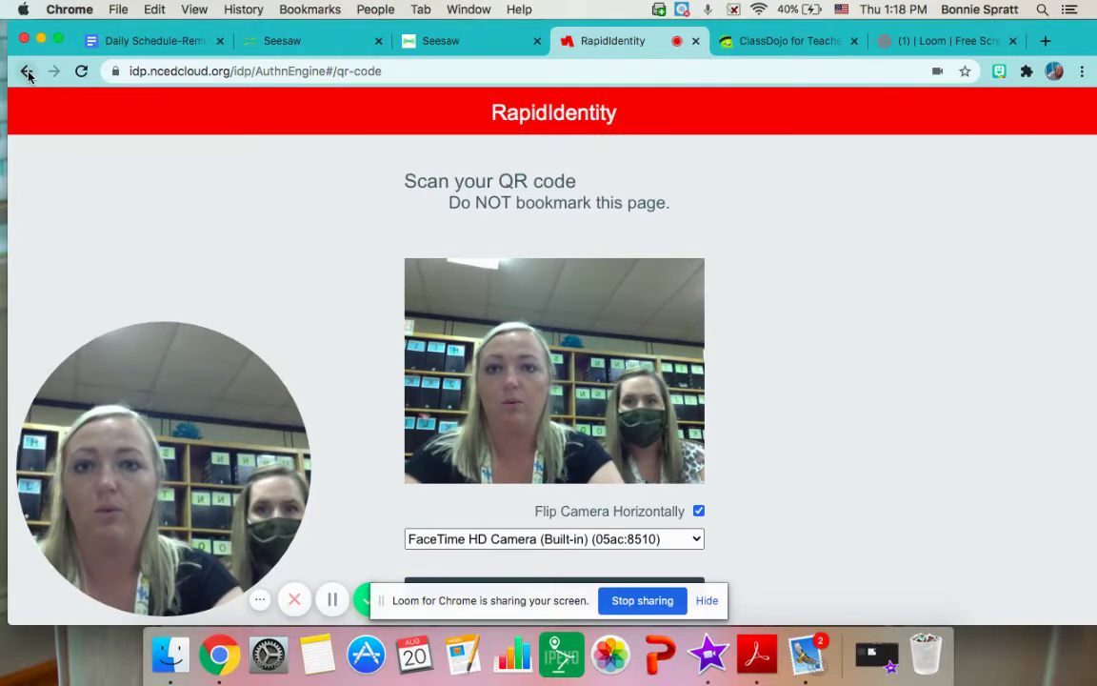
pyautogui.scroll(-2, 582, 487)
pyautogui.scroll(-1, 582, 487)
pyautogui.click(568, 454)
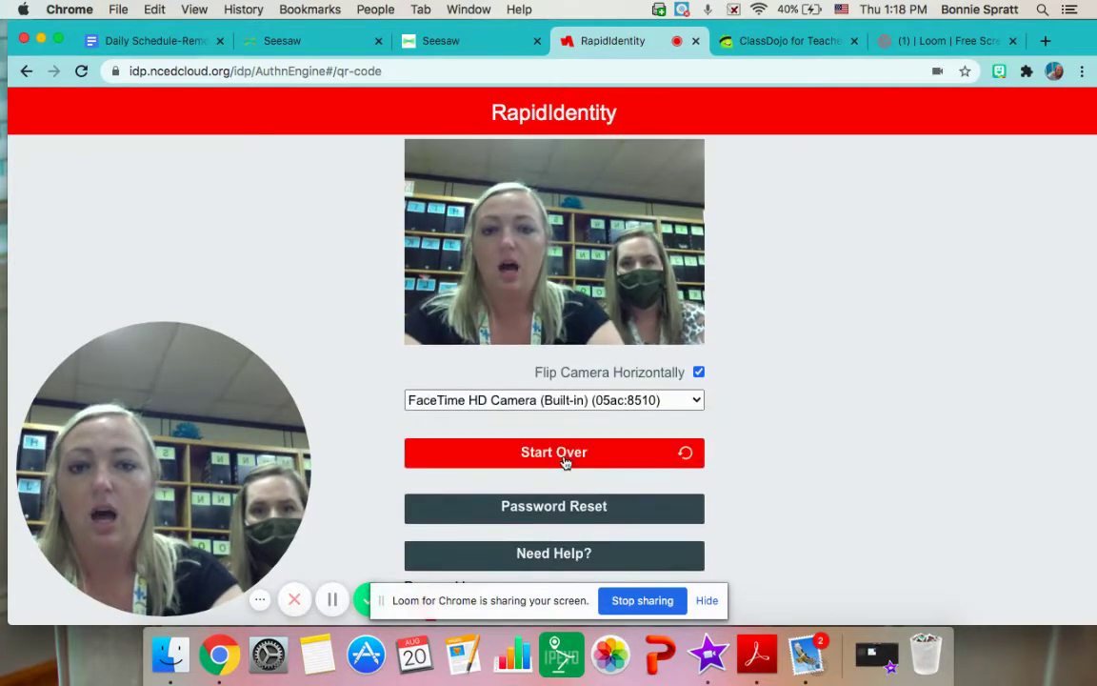
pyautogui.click(546, 333)
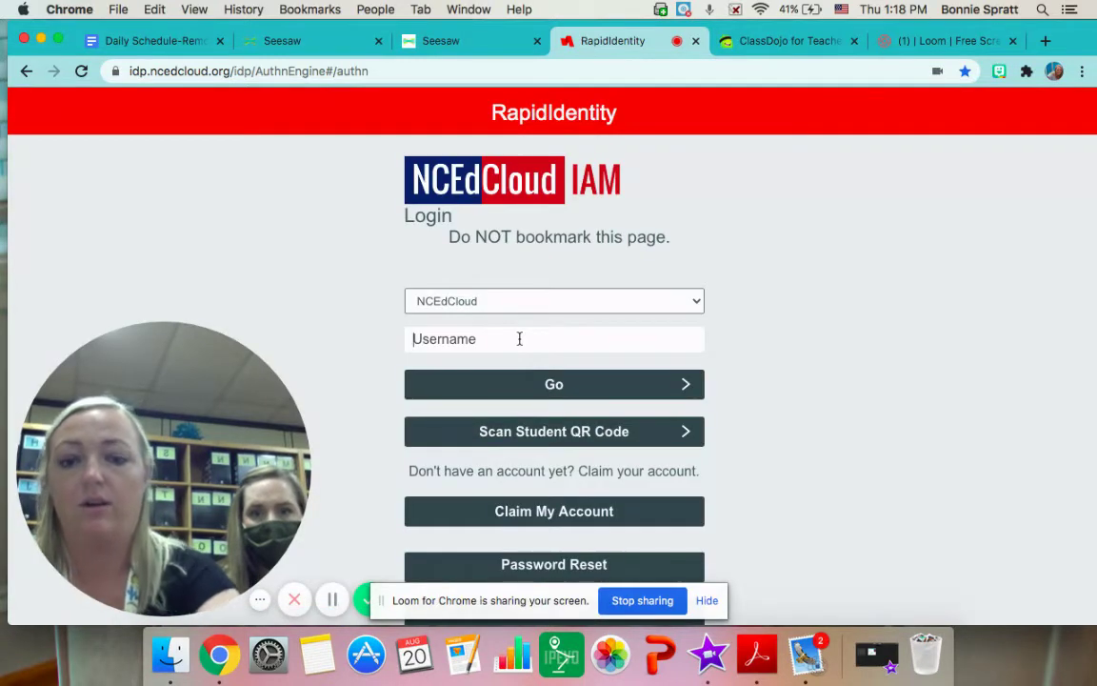
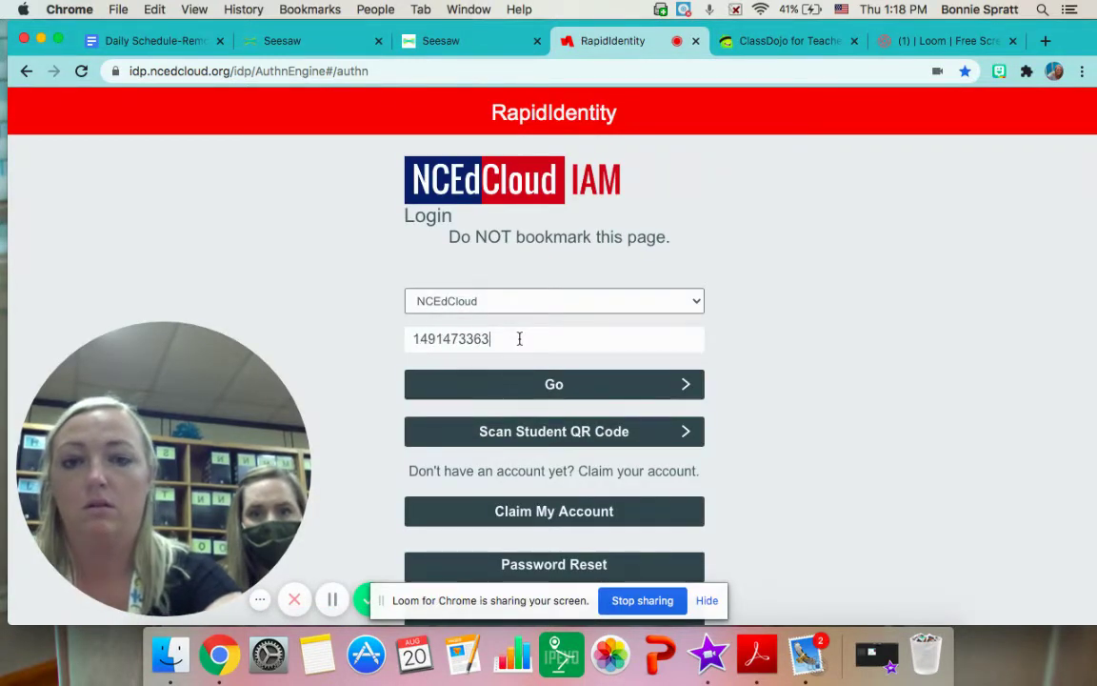
# Log in to NCEdCloud with the student's username and launch the Clever - LEA 290 app
pyautogui.press('Return')
pyautogui.click(510, 347)
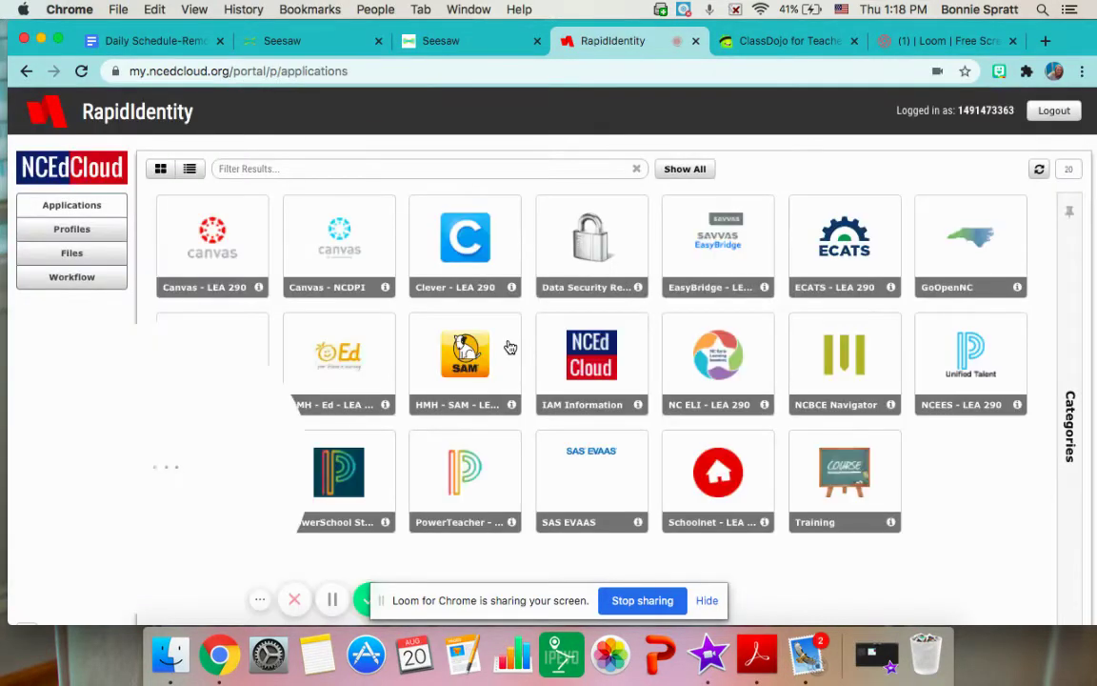
pyautogui.click(456, 250)
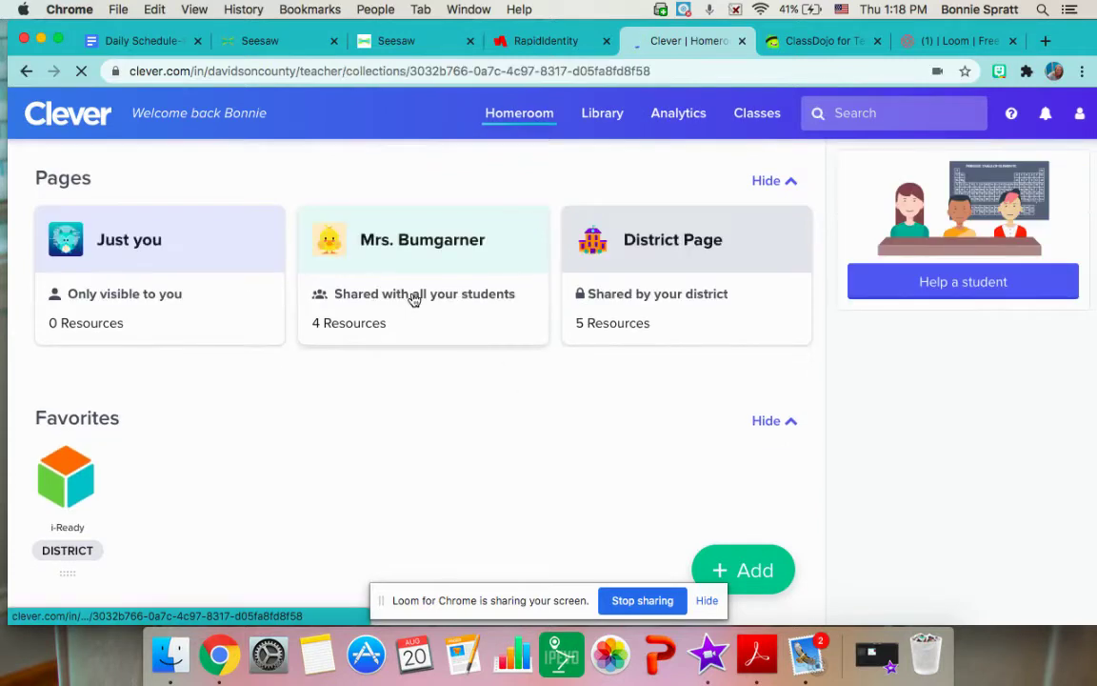
# View the teacher's shared Pages in Clever, close the Clever and RapidIdentity tabs, and switch to Seesaw
pyautogui.click(412, 299)
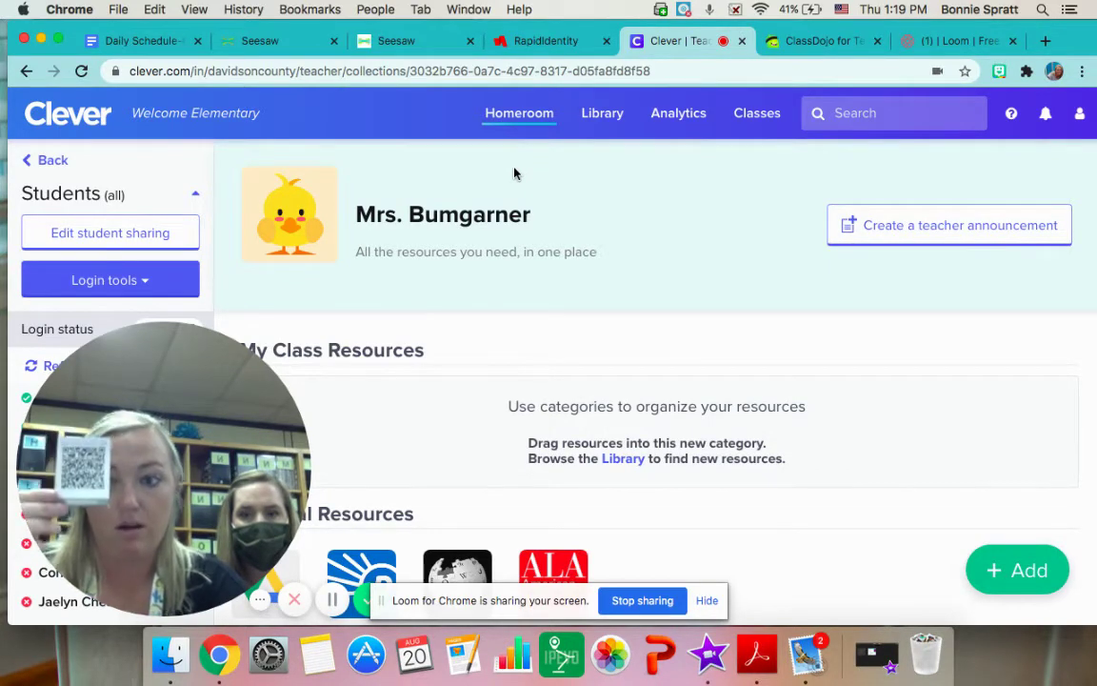
pyautogui.click(742, 41)
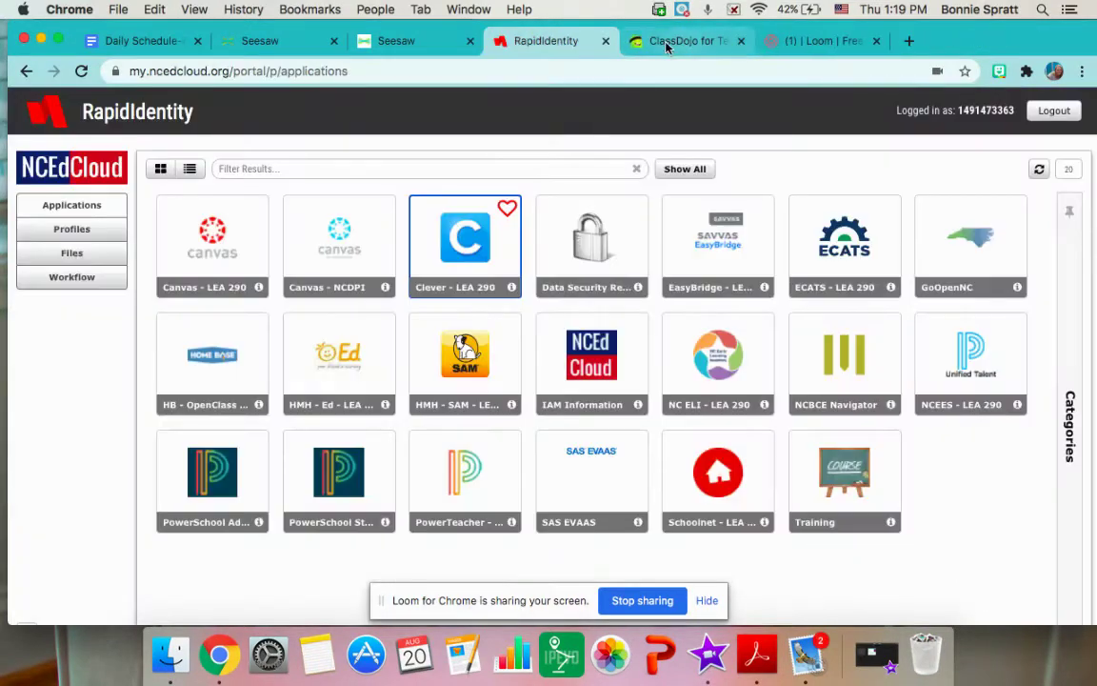
pyautogui.click(606, 41)
pyautogui.click(438, 43)
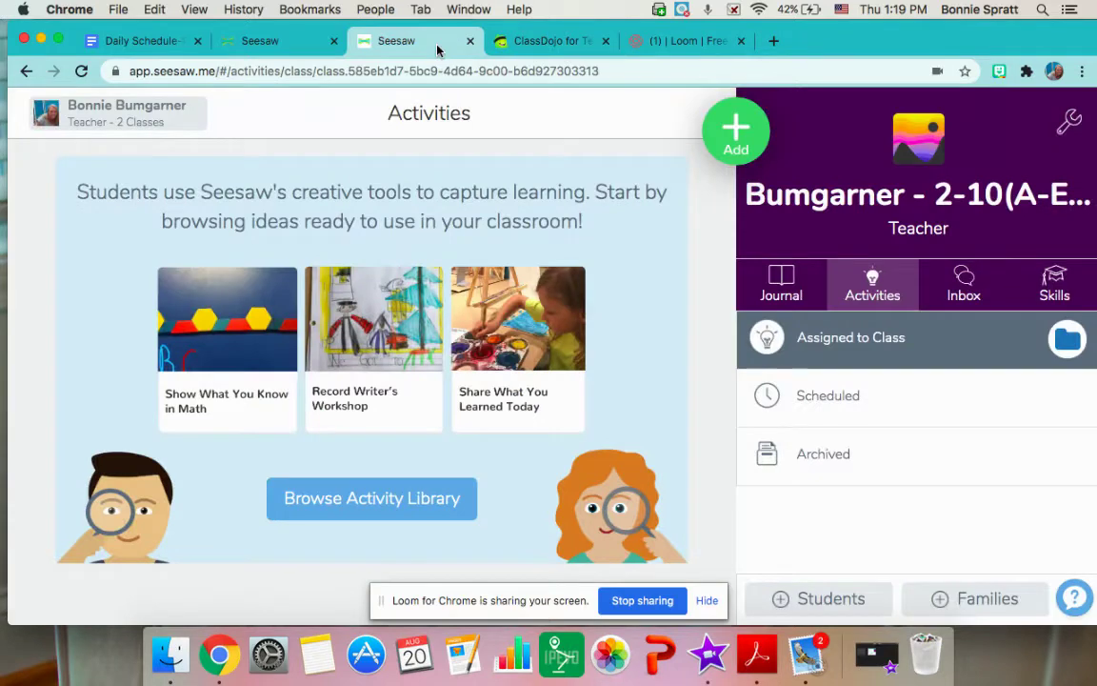
# Sign out of the Seesaw teacher account from the account settings menu and confirm
pyautogui.click(104, 120)
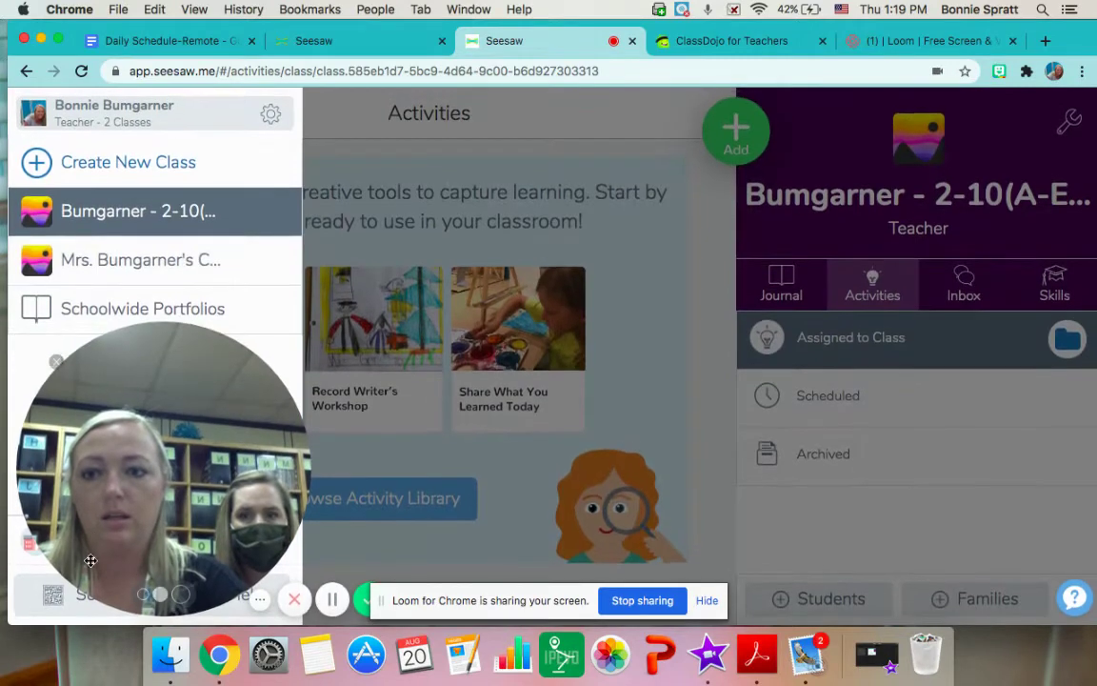
pyautogui.moveTo(169, 432); pyautogui.dragTo(493, 261)
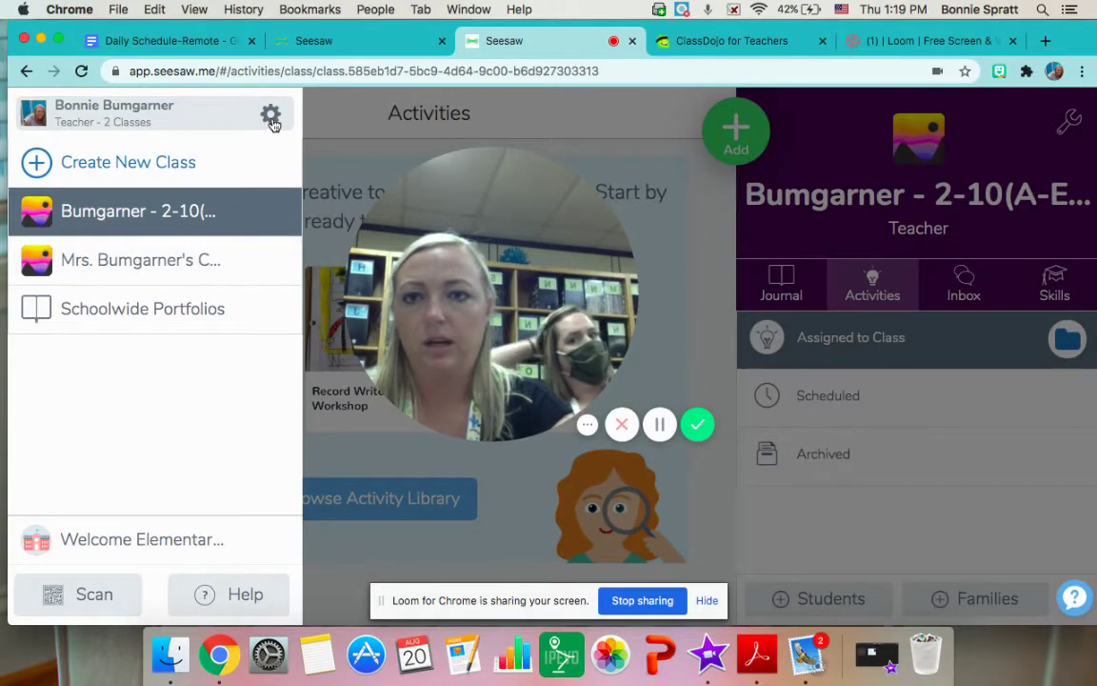
pyautogui.click(271, 117)
pyautogui.click(189, 314)
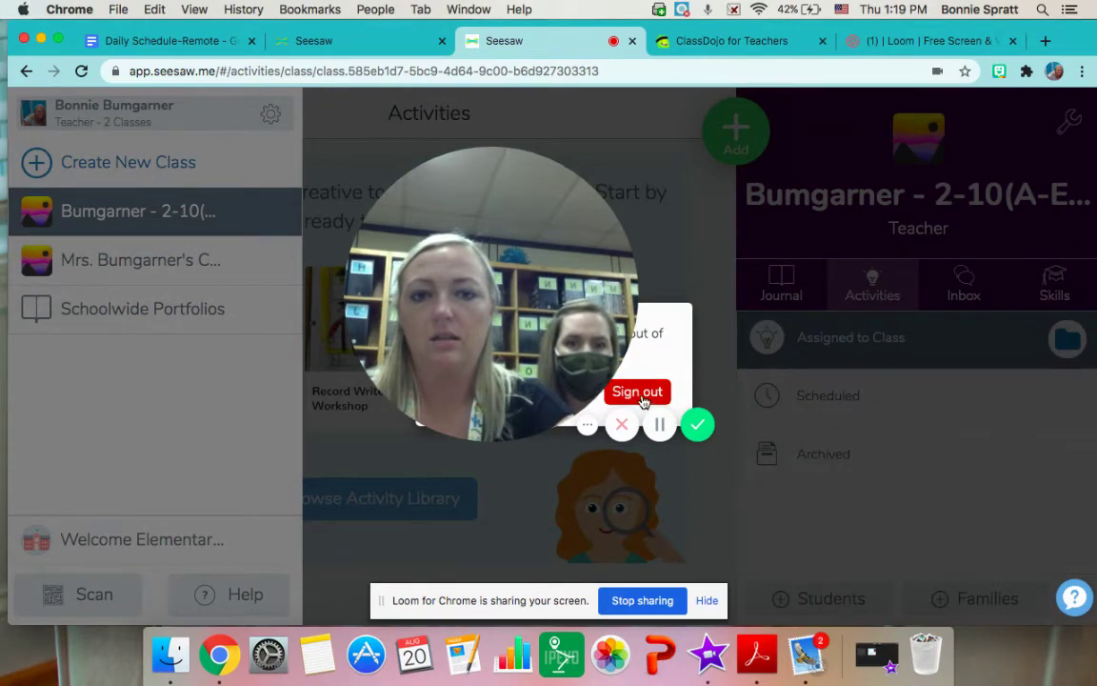
pyautogui.click(644, 402)
pyautogui.moveTo(542, 365); pyautogui.dragTo(178, 501)
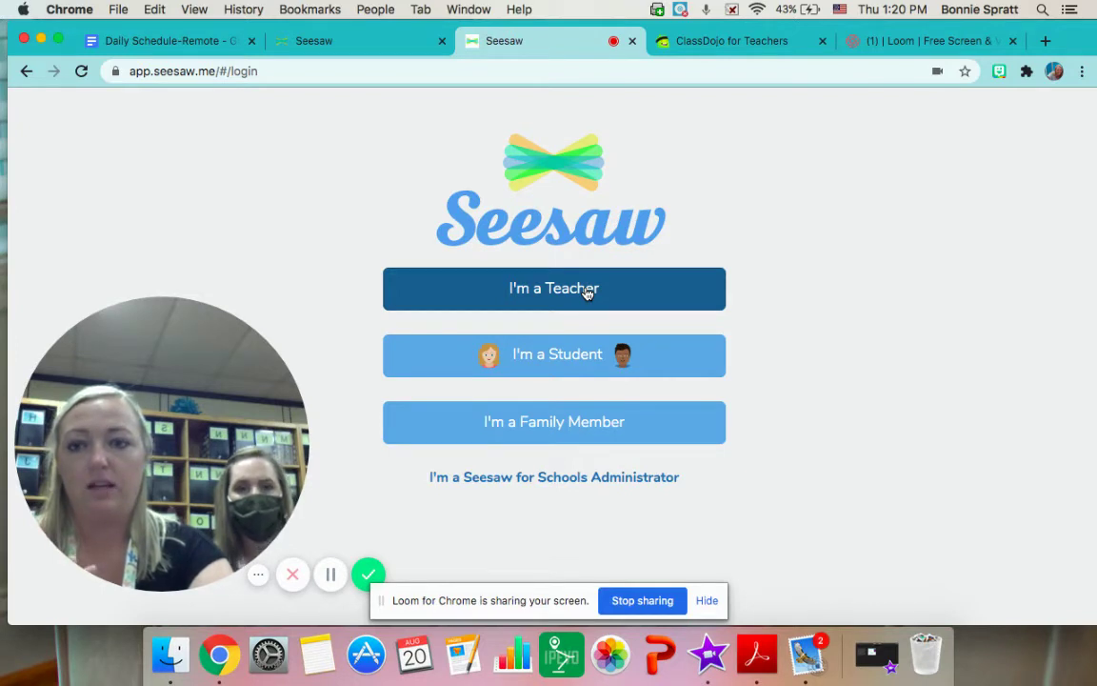
# Sign in to Seesaw as a teacher using the teacher's Google account
pyautogui.click(587, 294)
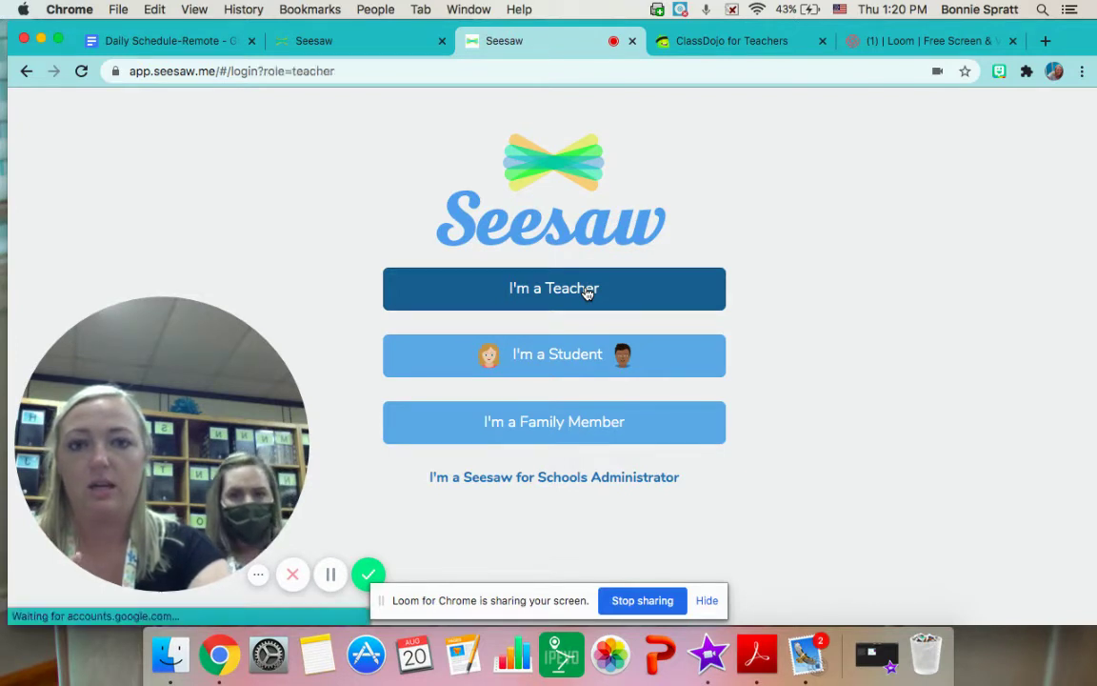
pyautogui.click(500, 425)
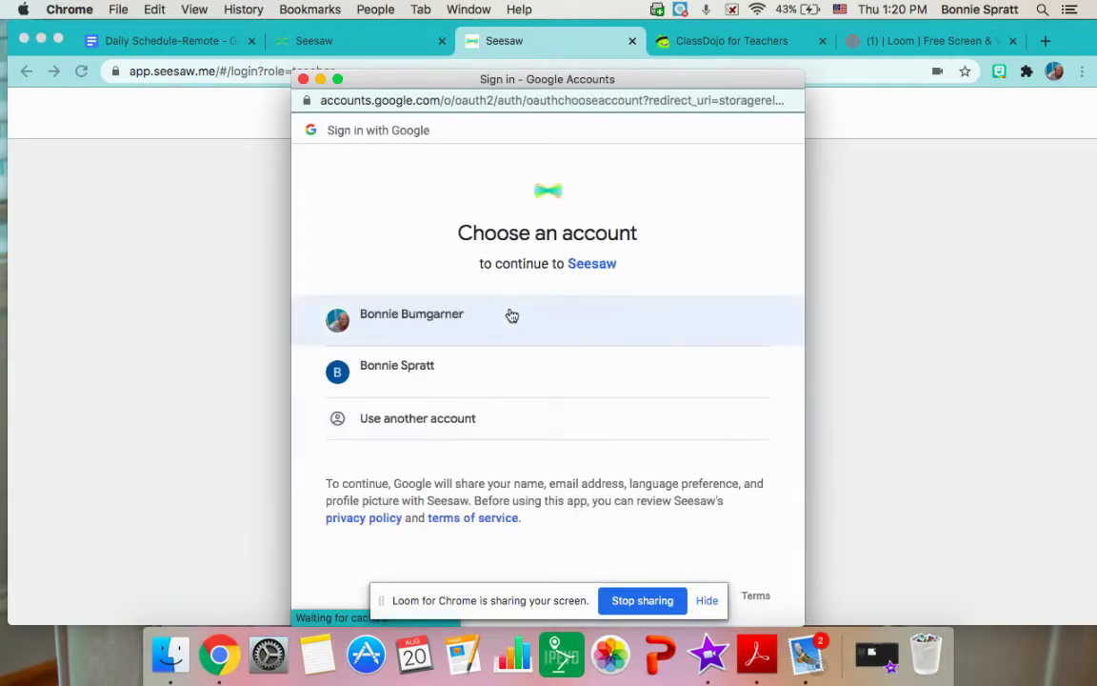
pyautogui.click(510, 314)
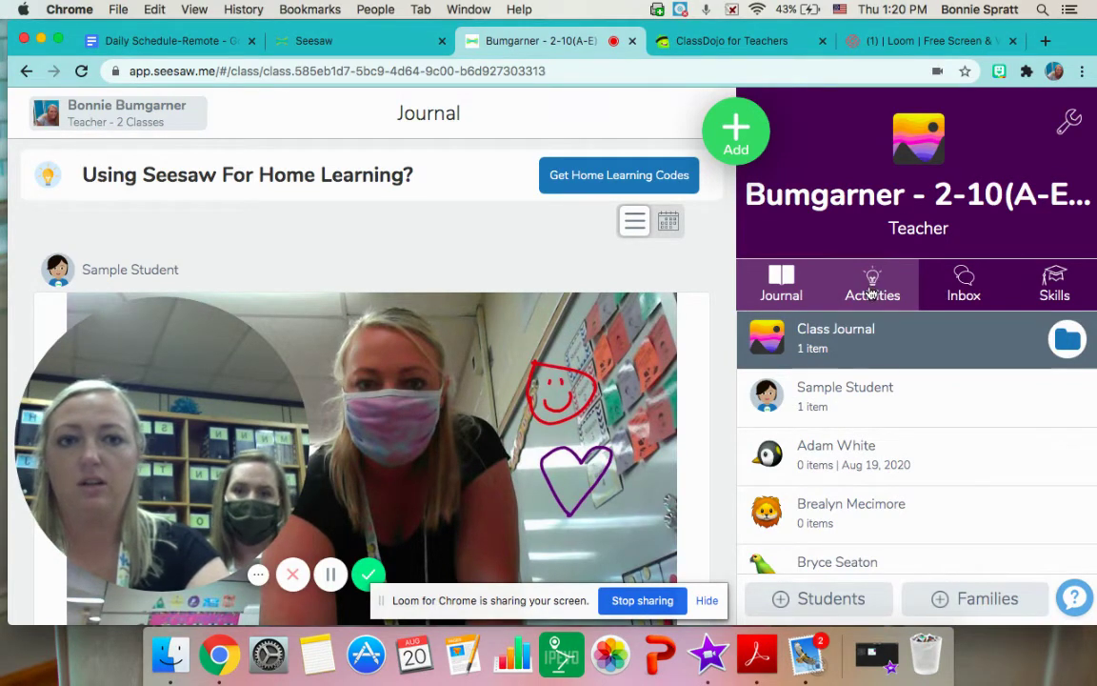
# Show the class's Scheduled activities list under the Activities tab
pyautogui.click(874, 295)
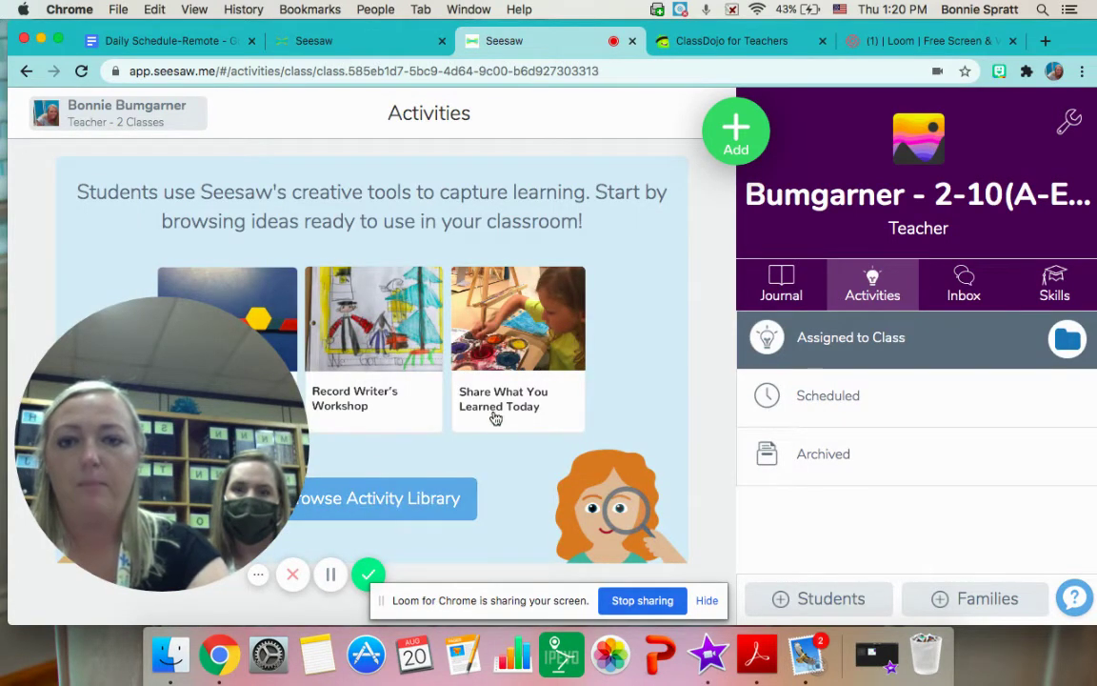
pyautogui.click(823, 395)
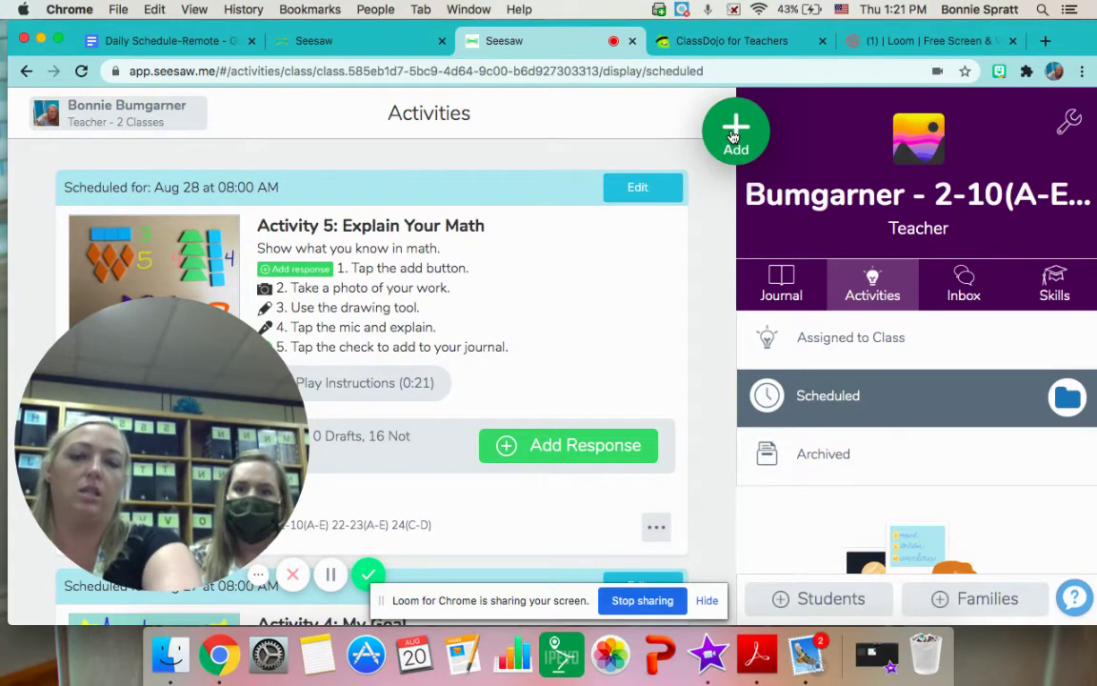
# Choose Post Student Work from the green Add menu
pyautogui.click(732, 136)
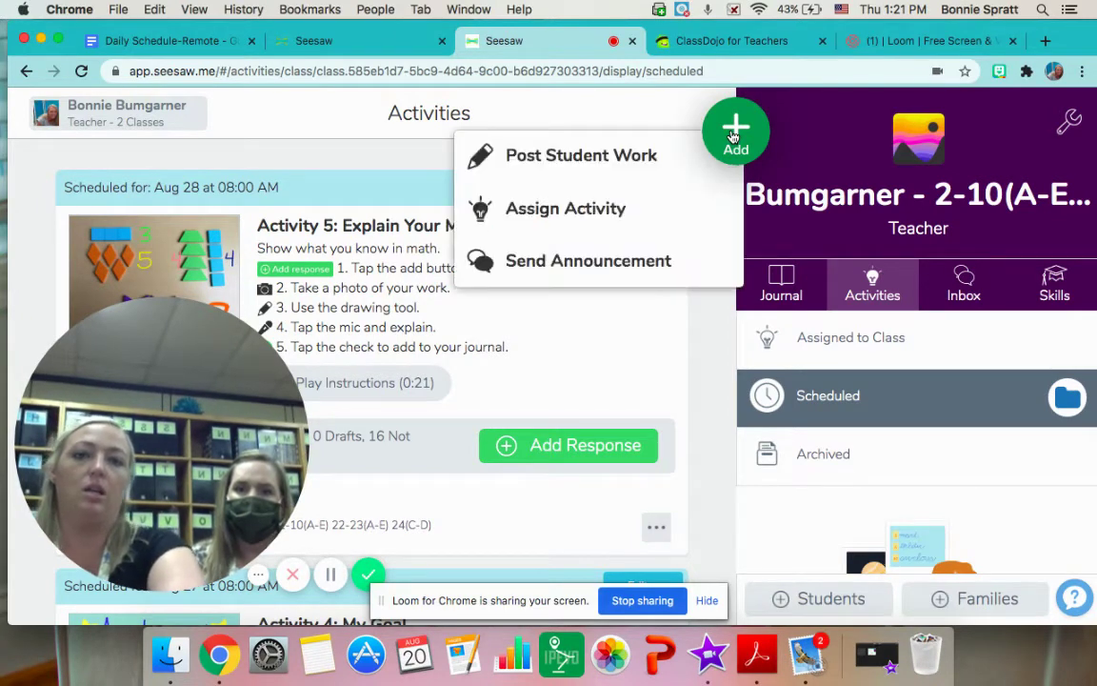
pyautogui.click(666, 170)
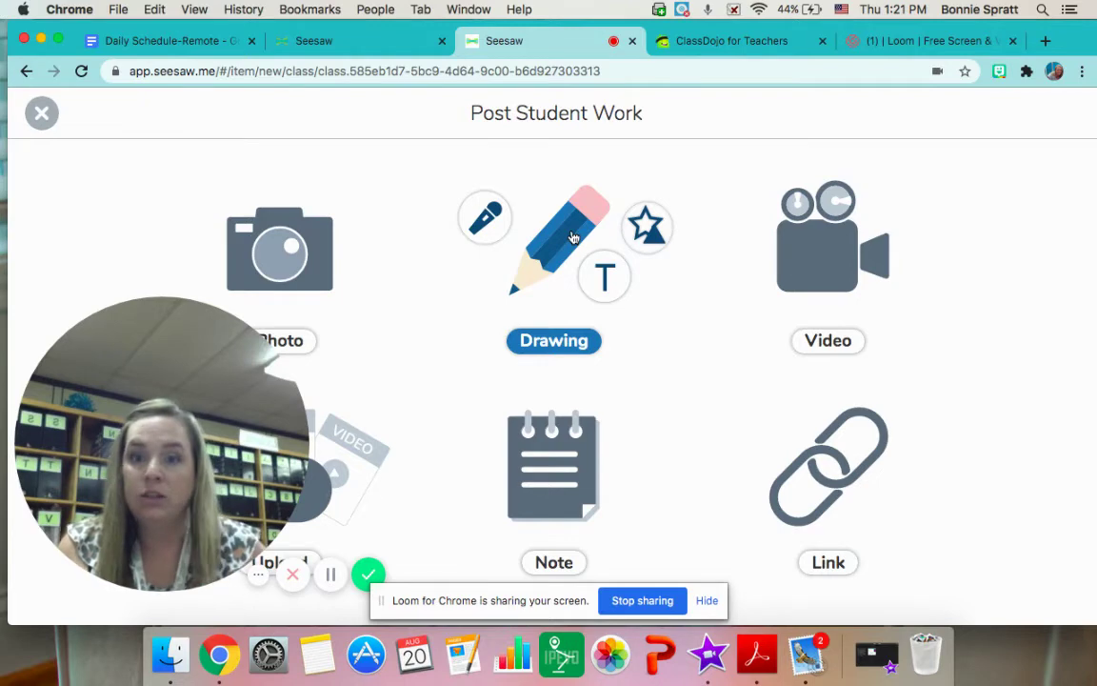
# Start a new Drawing post and select the T text tool
pyautogui.click(572, 238)
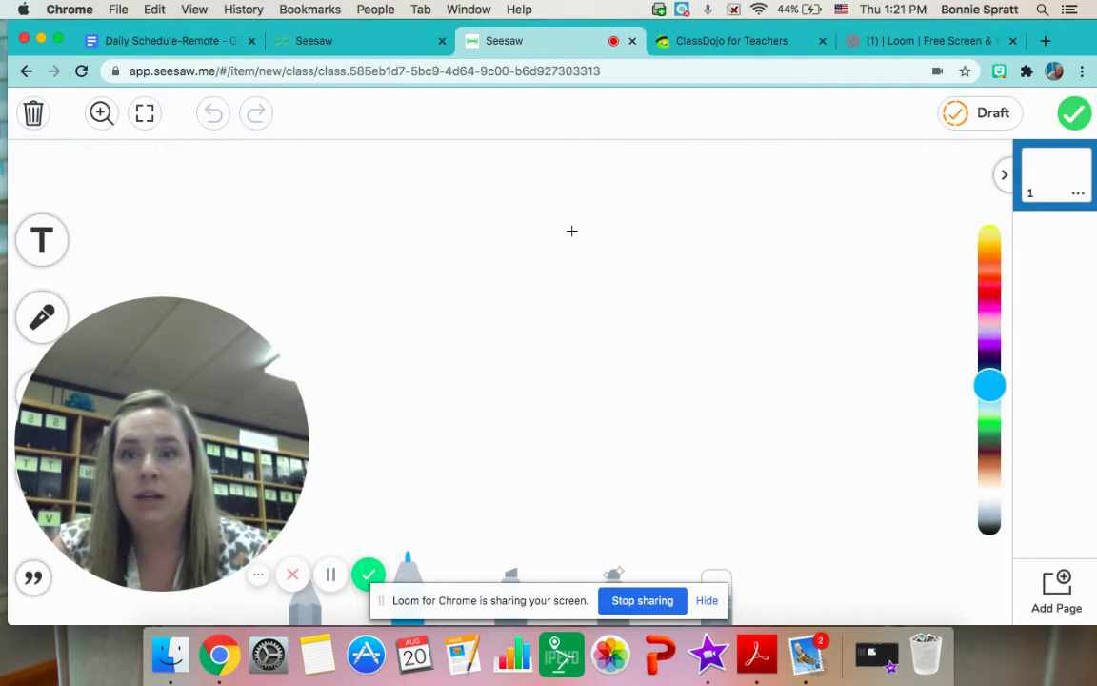
pyautogui.click(37, 235)
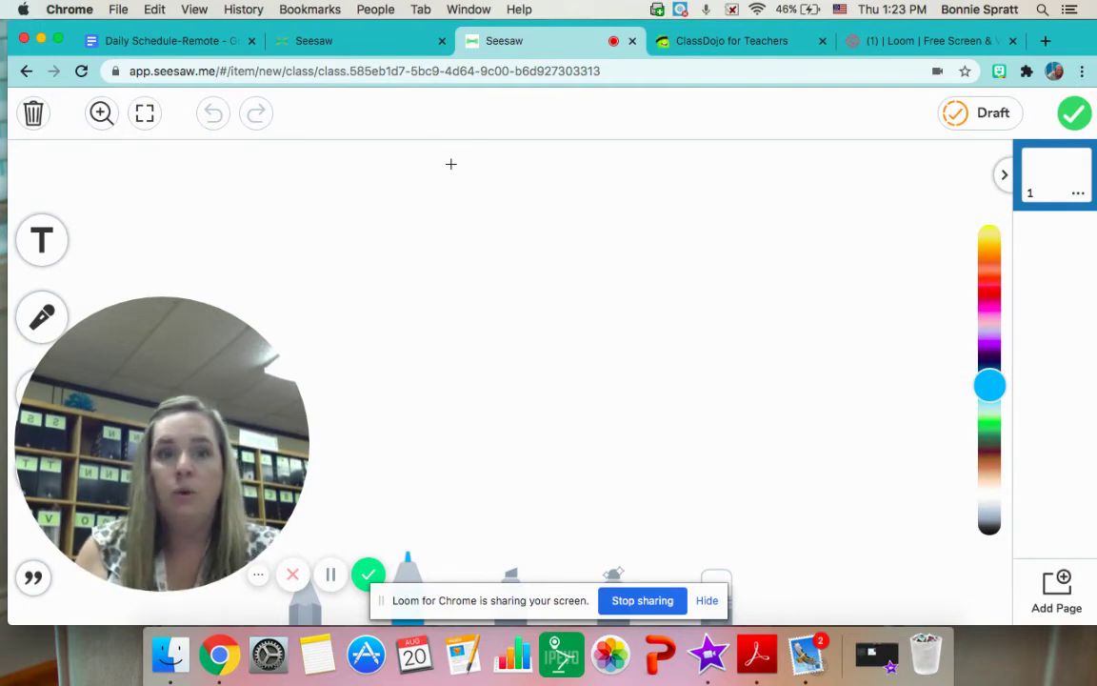
# Discard the drawing and close Post Student Work
pyautogui.click(32, 118)
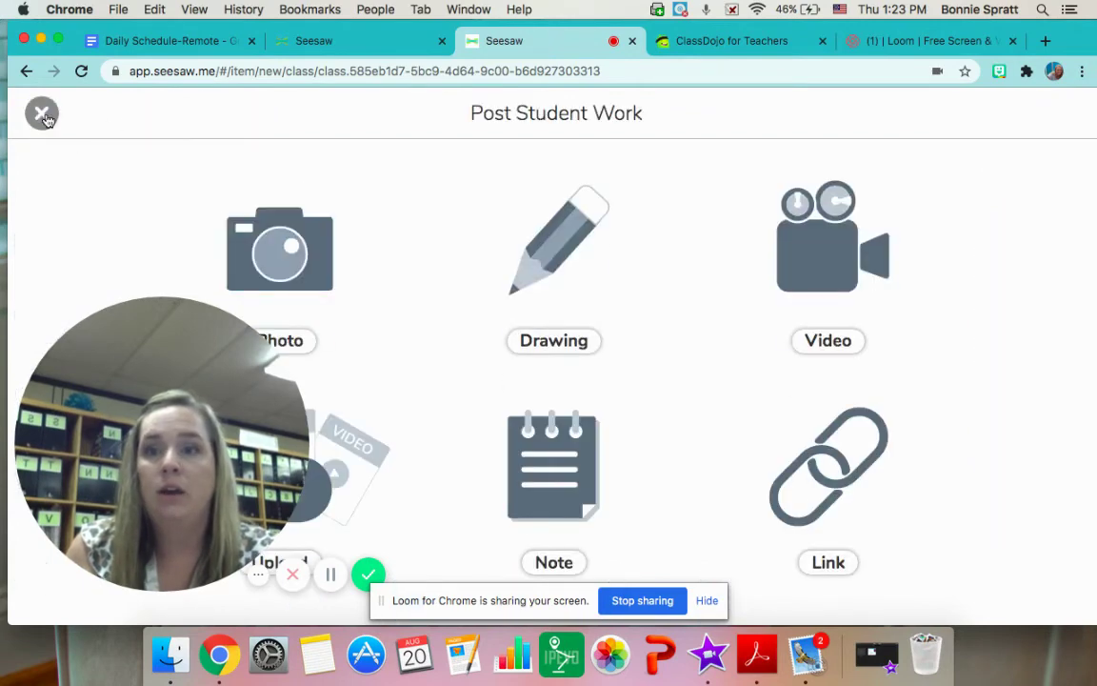
pyautogui.click(42, 114)
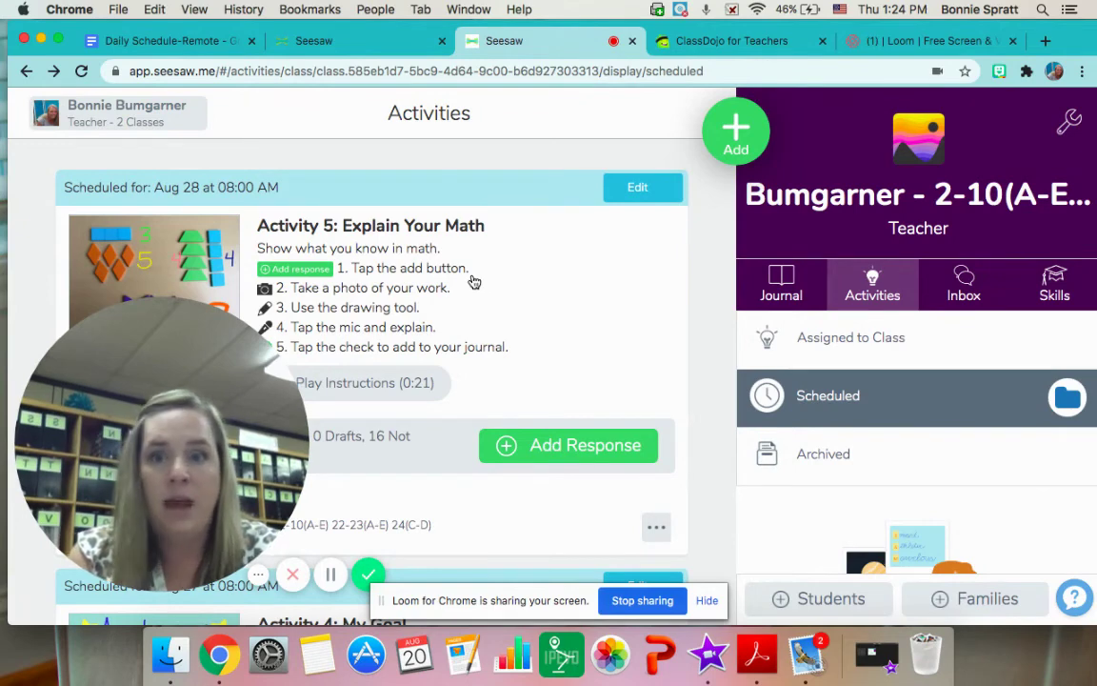
pyautogui.moveTo(260, 327)
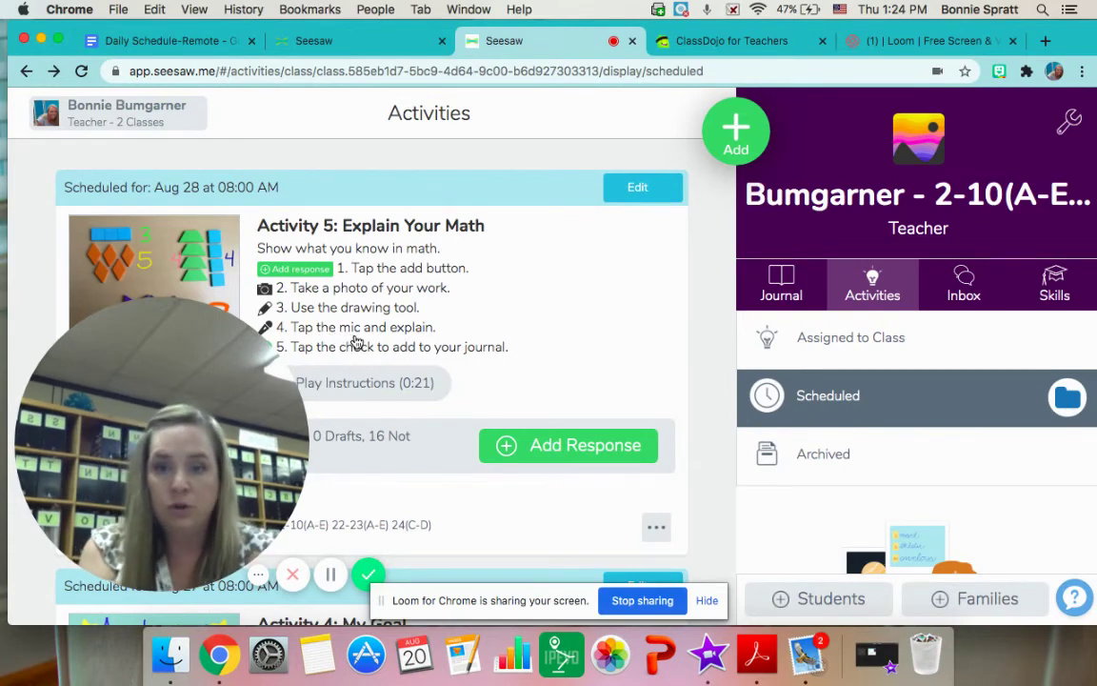
pyautogui.moveTo(293, 347)
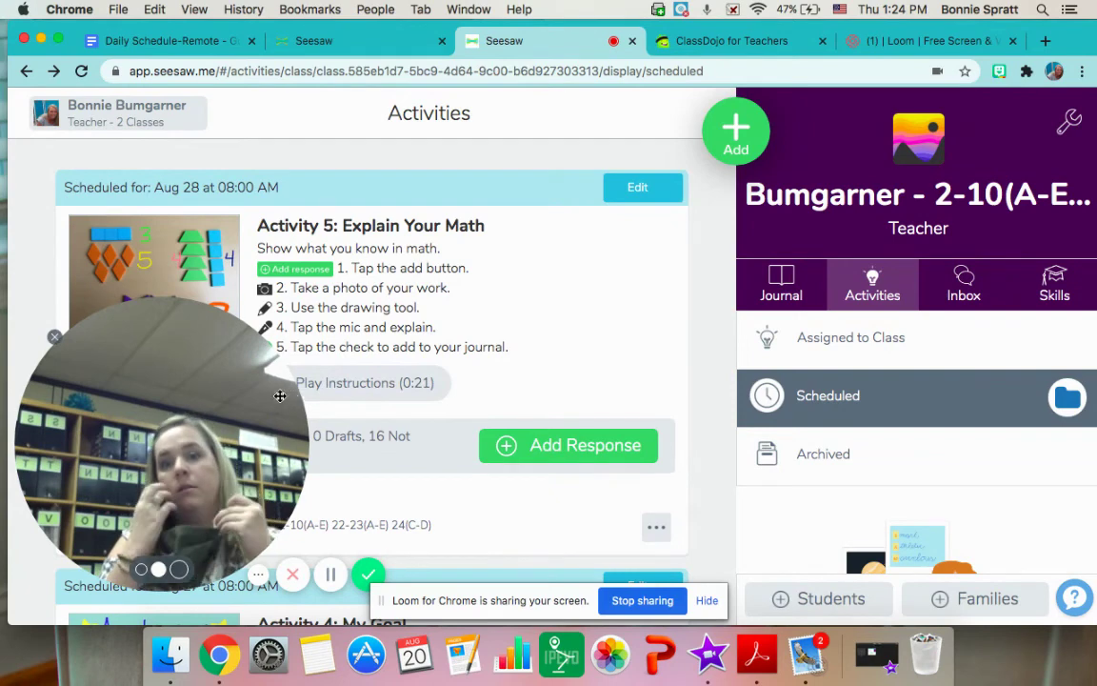
pyautogui.moveTo(292, 397); pyautogui.dragTo(217, 446)
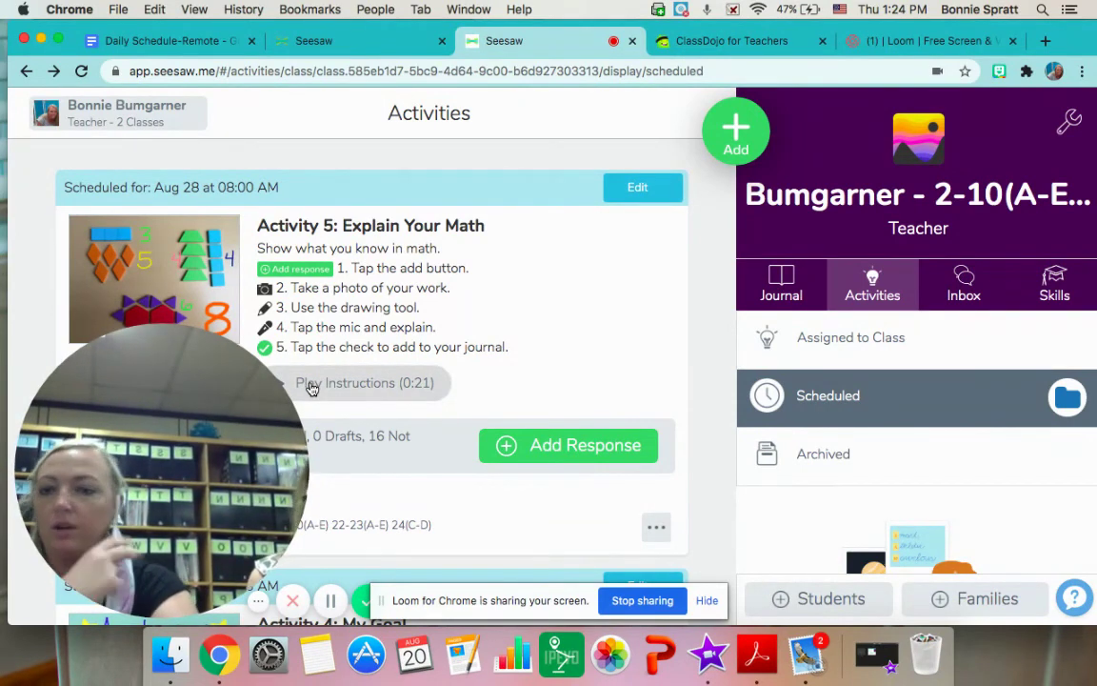
# Return to the class Journal and scroll through the Sample Student photo post with the heart
pyautogui.click(791, 281)
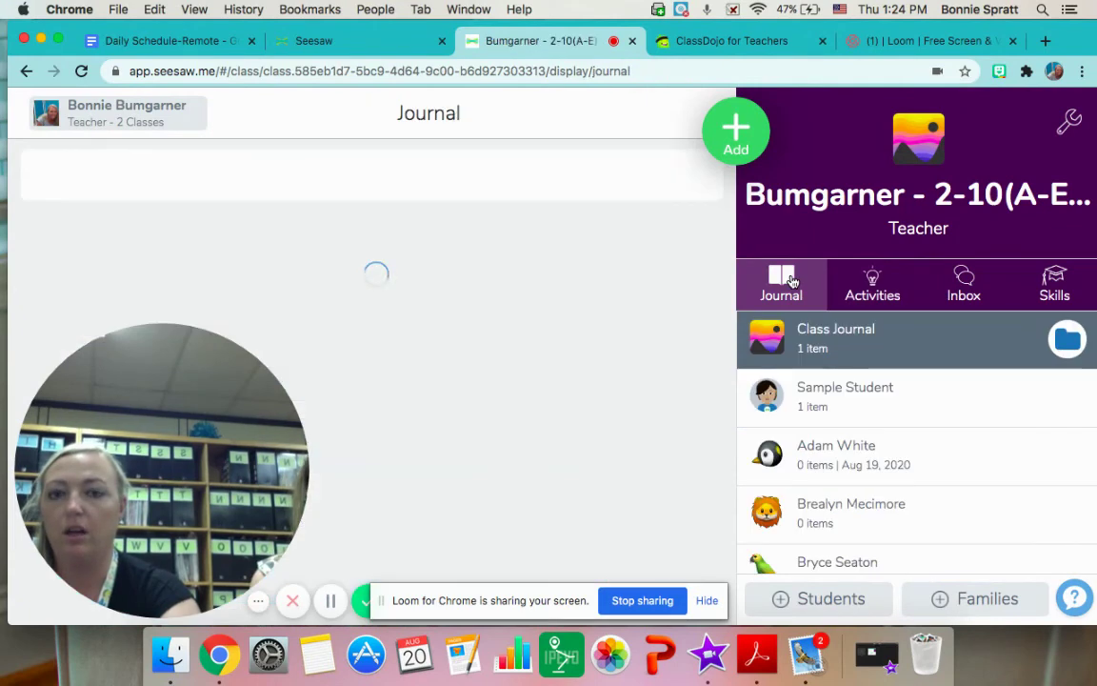
pyautogui.scroll(-4, 487, 310)
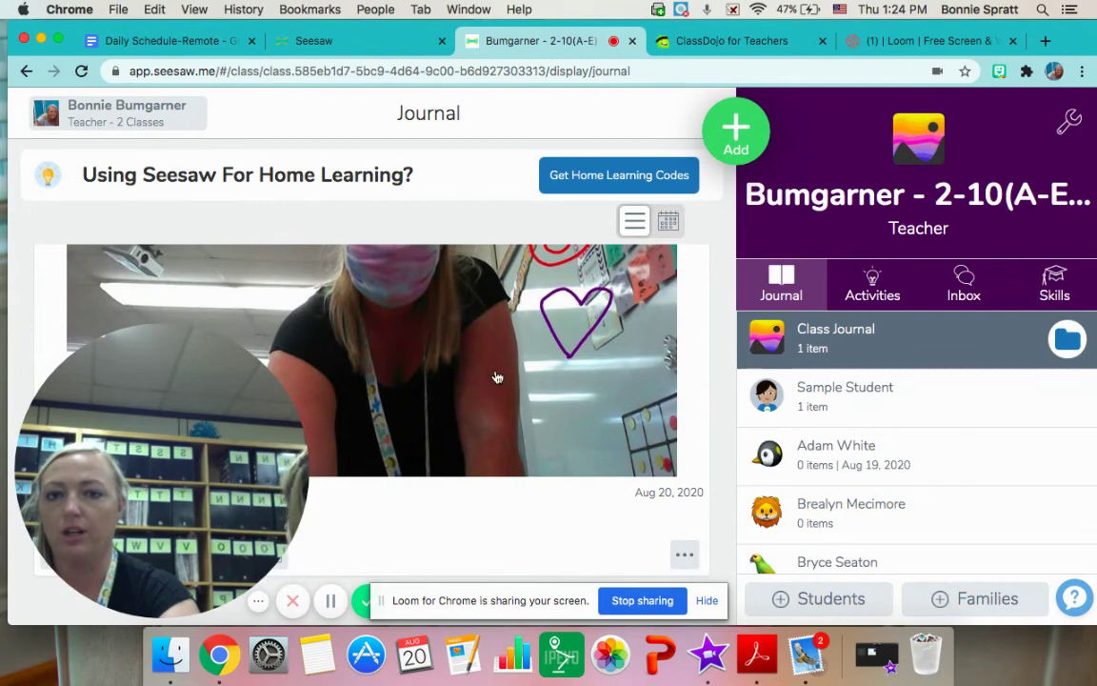
pyautogui.scroll(3, 492, 343)
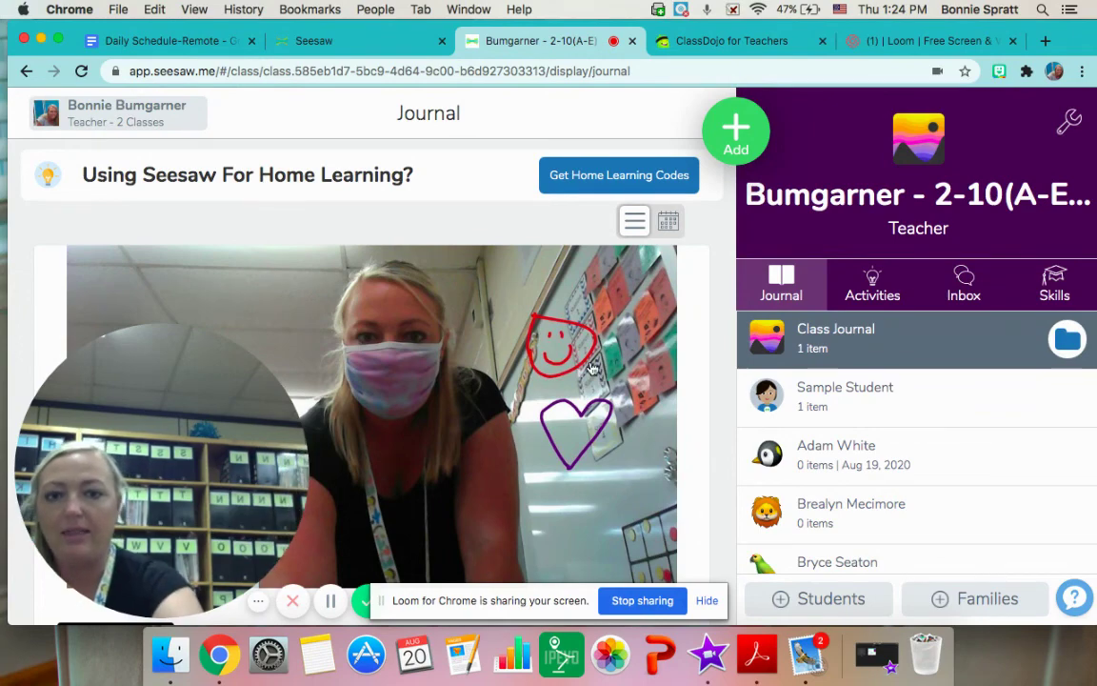
pyautogui.scroll(-3, 619, 457)
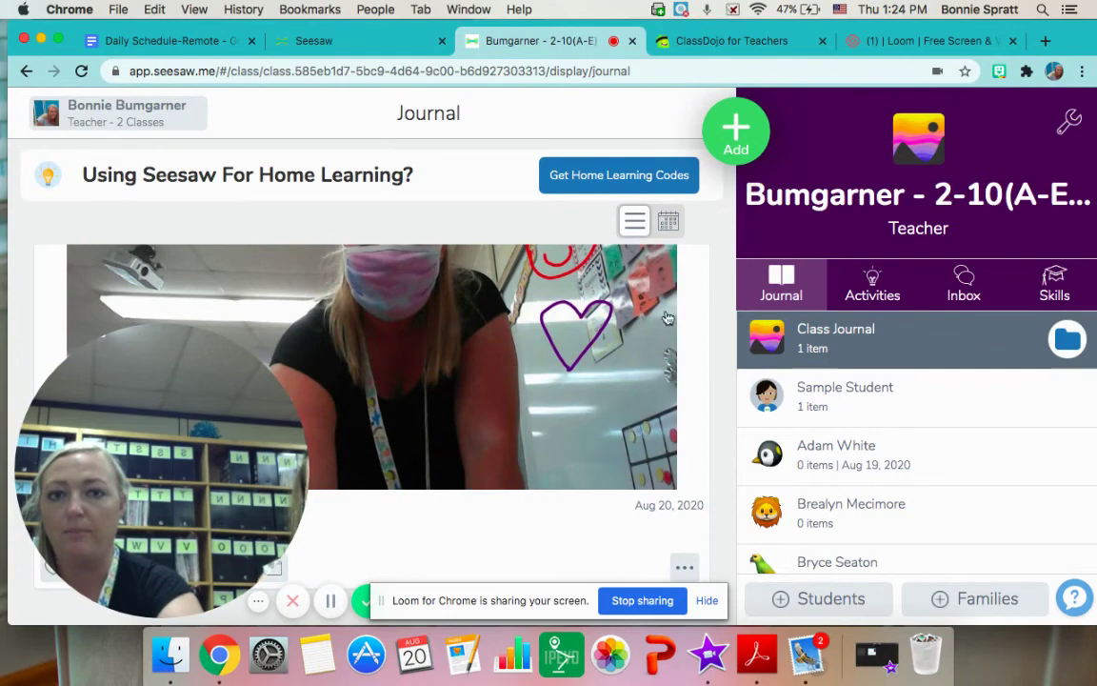
# Return to the class's Activities page to view assigned activities and ideas like Record Writer's Workshop
pyautogui.click(867, 292)
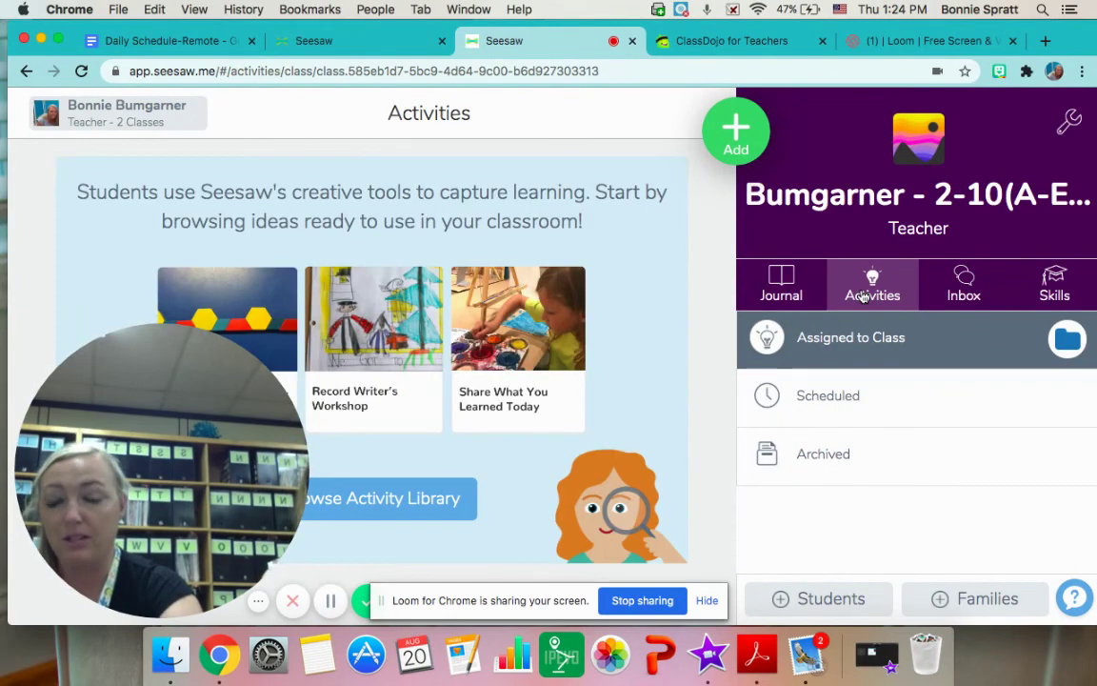